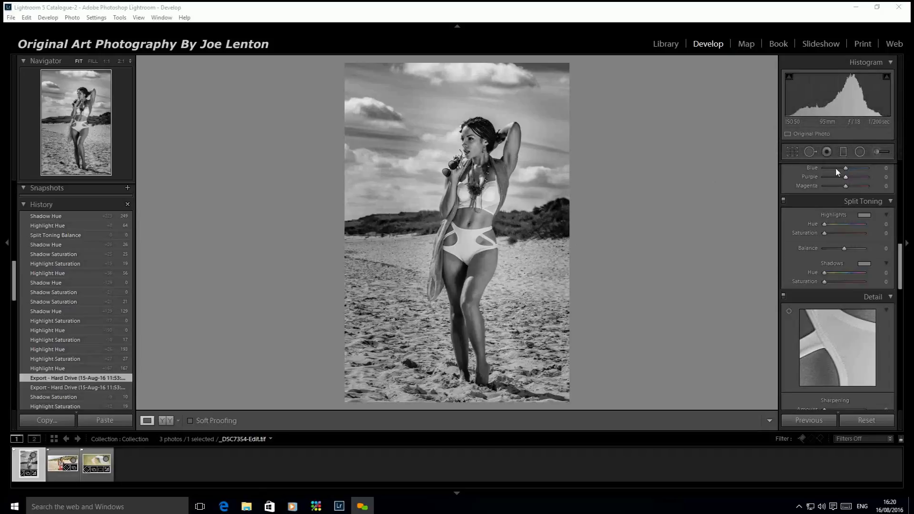
Try toning the highlights with hues 193 and 39 at saturation 19, and reset the highlight hue and saturation to 0
left_click_drag(825, 224, 870, 231)
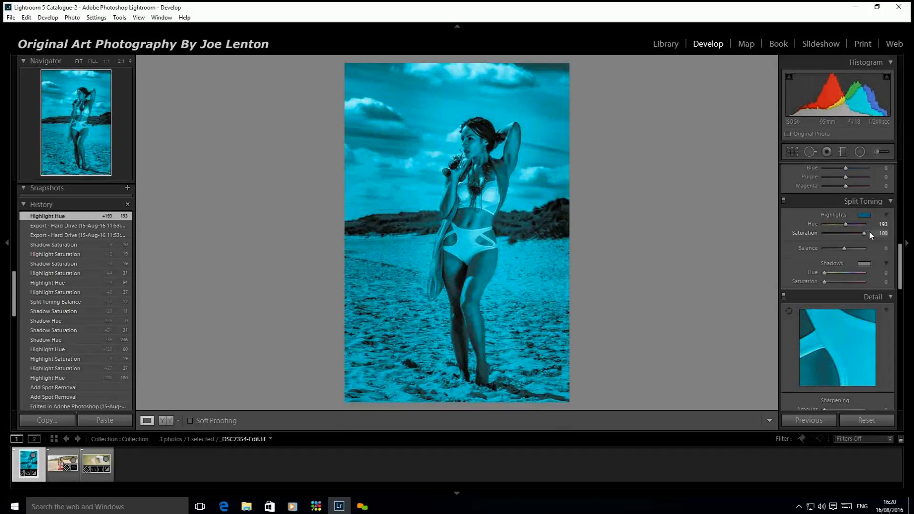
left_click_drag(869, 231, 839, 229)
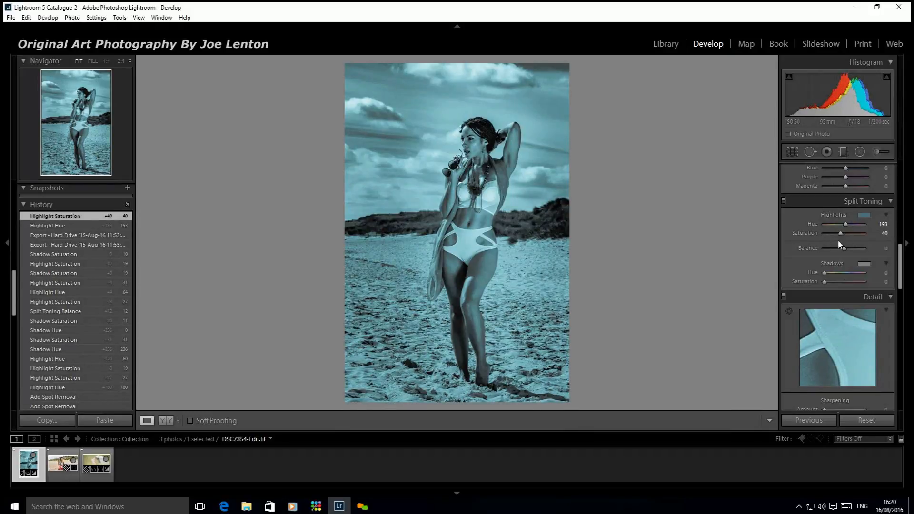
mouse_move(840, 232)
left_mouse_down()
mouse_move(861, 231)
mouse_move(832, 231)
left_mouse_up()
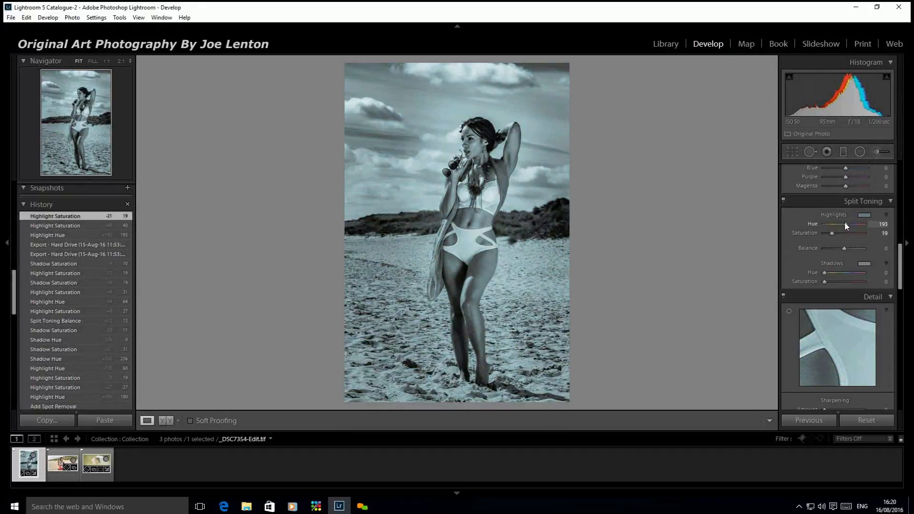
left_click_drag(848, 223, 828, 224)
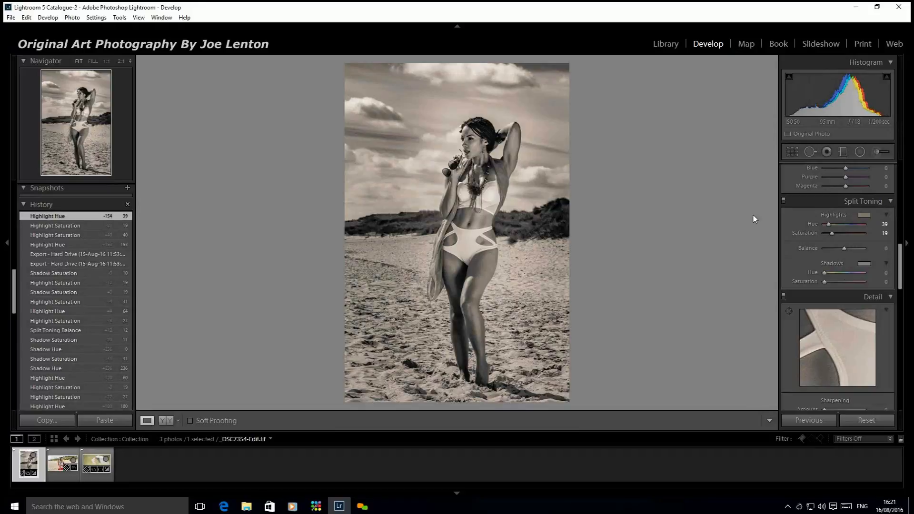
double_click(829, 225)
double_click(828, 233)
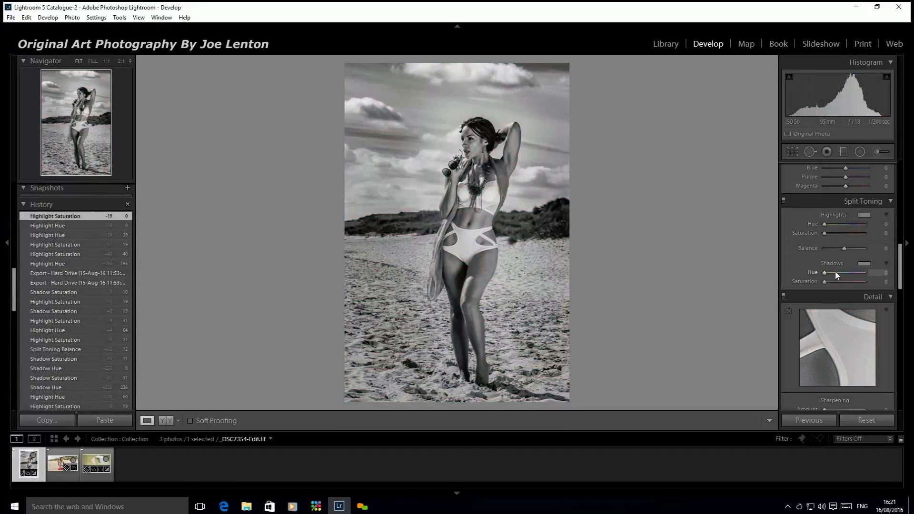
Split-tone the standing portrait with shadows at hue 236, saturation 29, highlights at hue 56, saturation 20, and balance -2
mouse_move(833, 272)
left_mouse_down()
mouse_move(837, 282)
mouse_move(851, 272)
left_mouse_up()
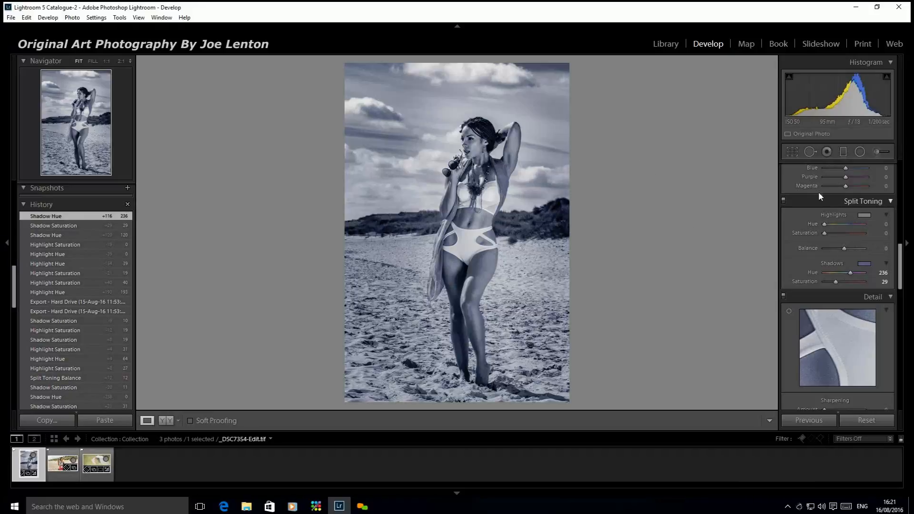
mouse_move(824, 224)
left_mouse_down()
mouse_move(834, 222)
mouse_move(832, 233)
left_mouse_up()
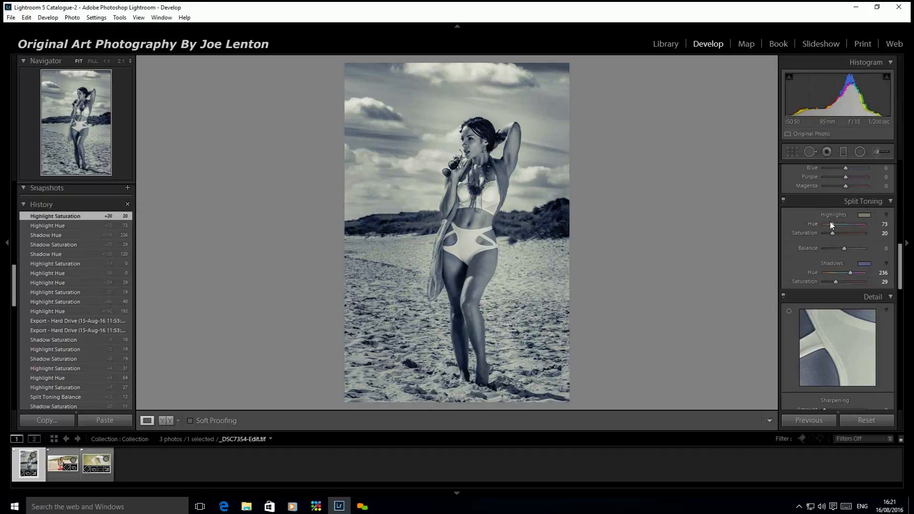
left_click_drag(836, 223, 829, 224)
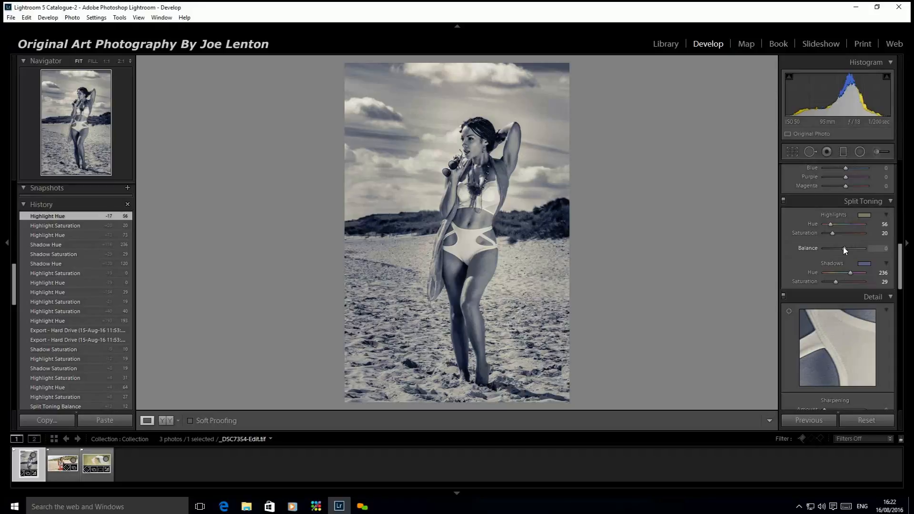
mouse_move(843, 248)
left_mouse_down()
mouse_move(829, 250)
mouse_move(857, 251)
mouse_move(835, 250)
mouse_move(844, 248)
left_mouse_up()
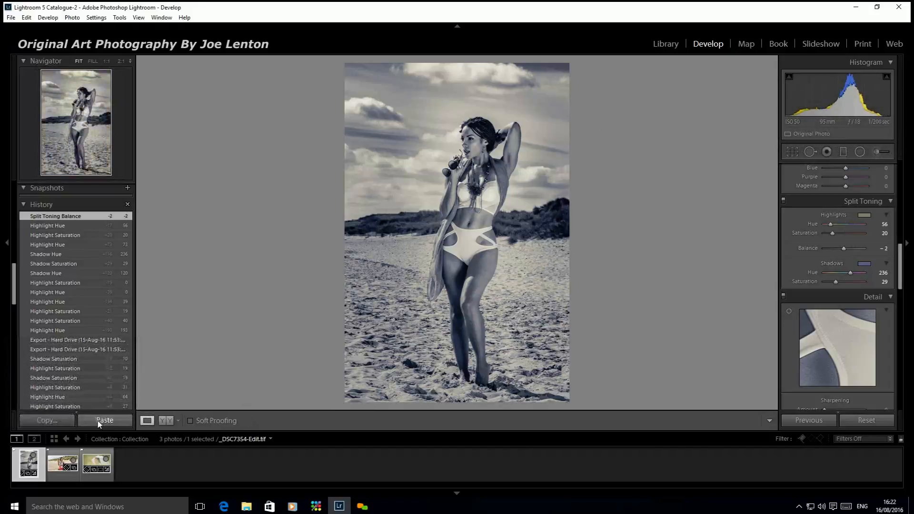
Open the photo _DSC7371-Edit-Edit.tif and tone its highlights at hue 60, saturation 21 and its shadows at hue 244, saturation 58
left_click(64, 476)
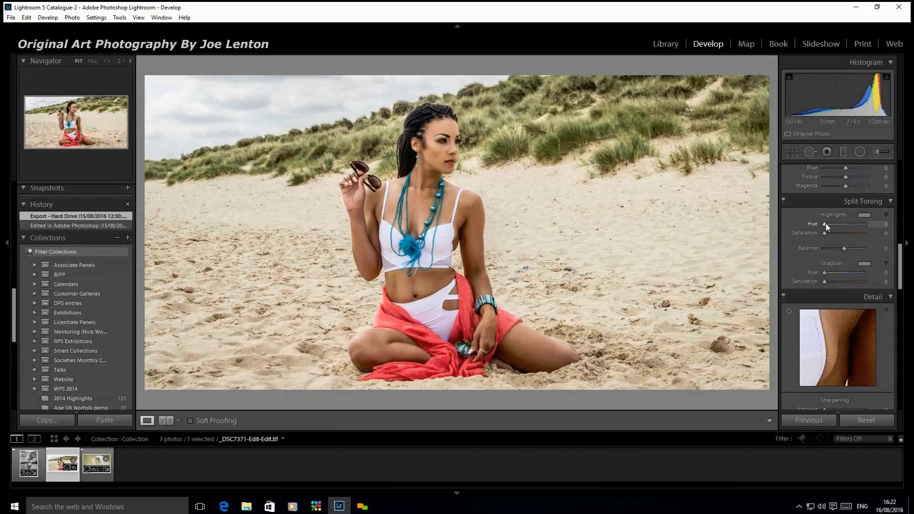
left_click_drag(826, 225, 836, 227)
left_click_drag(825, 232, 833, 233)
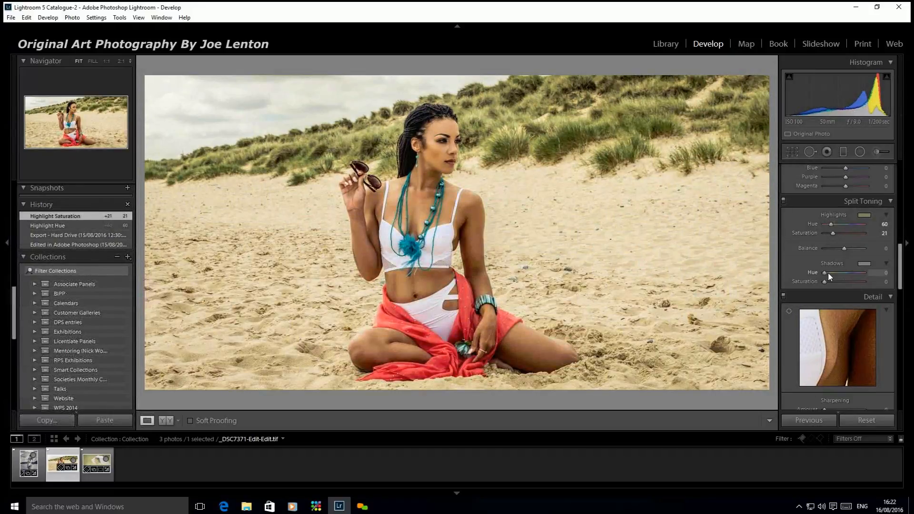
mouse_move(828, 273)
left_mouse_down()
mouse_move(853, 273)
mouse_move(843, 282)
left_mouse_up()
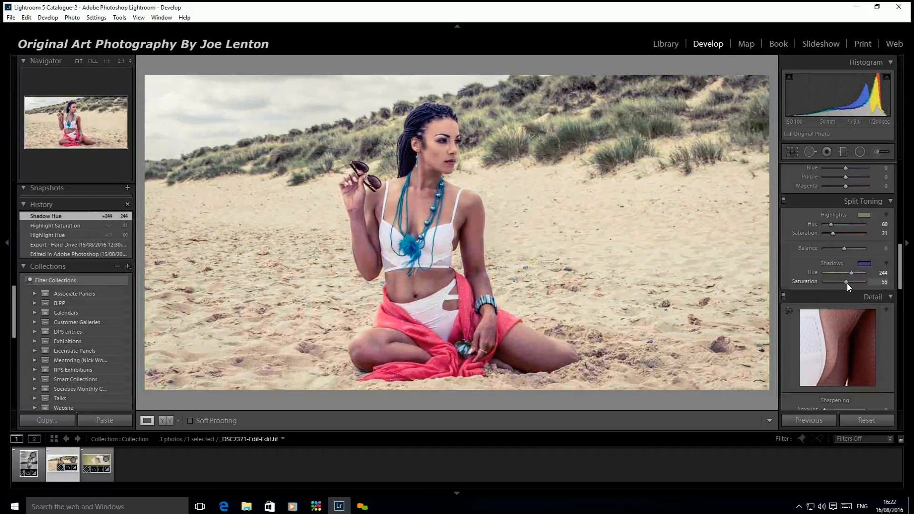
left_click_drag(849, 284, 848, 283)
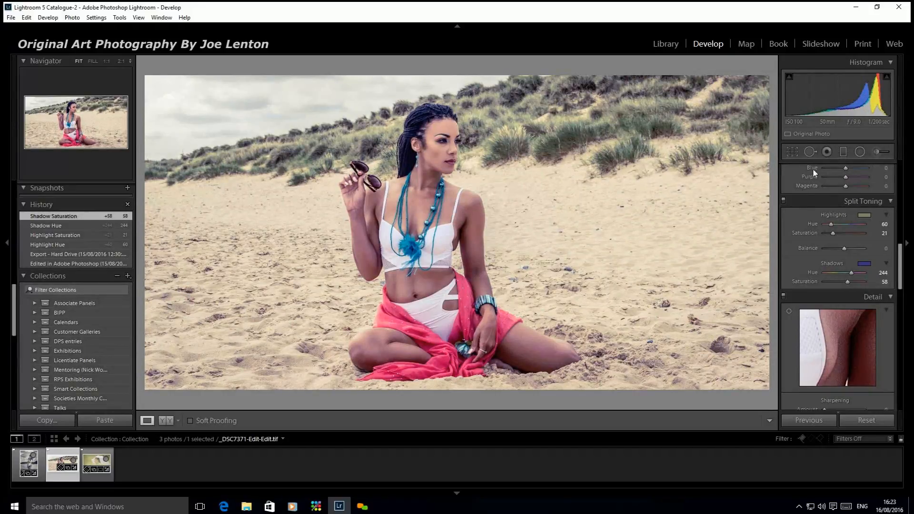
Compare the photo with split toning off and on, and raise the saturation to 55 for highlights and 79 for shadows
left_click(783, 201)
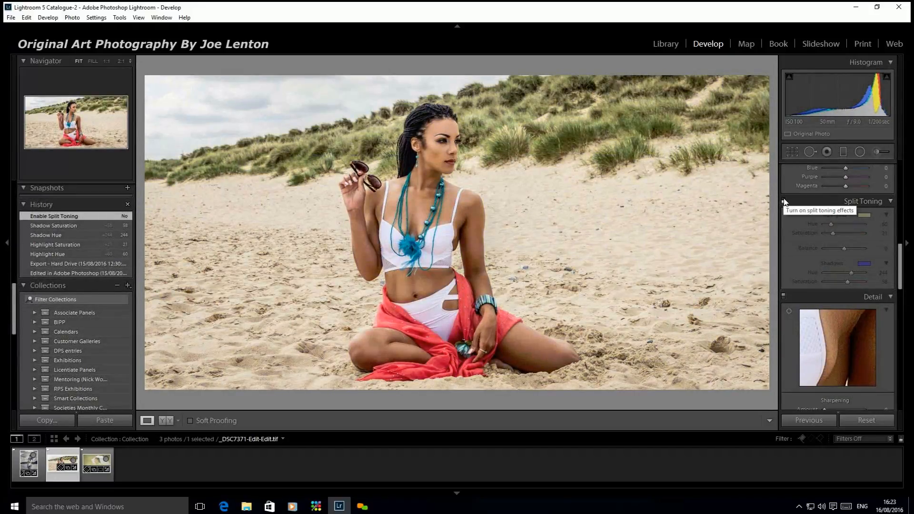
left_click(783, 201)
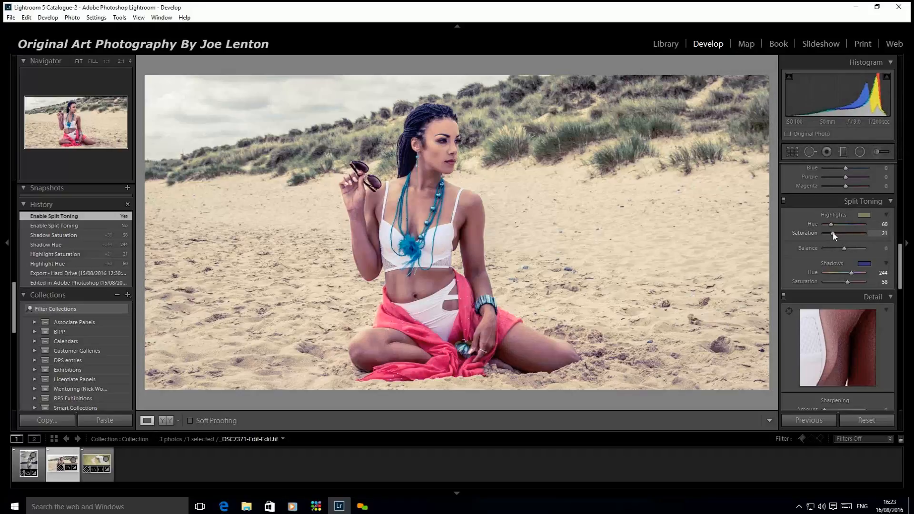
left_click_drag(832, 231, 846, 230)
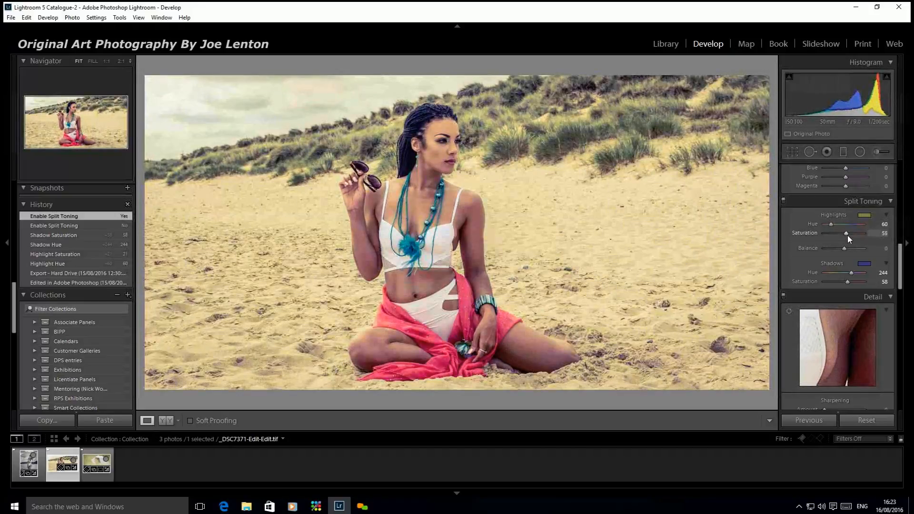
left_click_drag(848, 282, 854, 278)
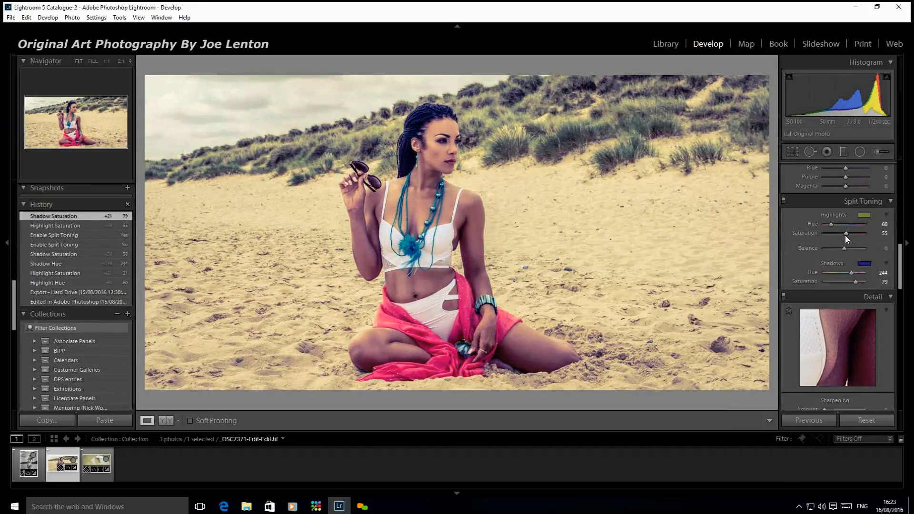
Warm and soften the split toning with highlights at hue 30, saturation 8 and shadows at hue 9, saturation 10
left_click_drag(844, 235, 827, 234)
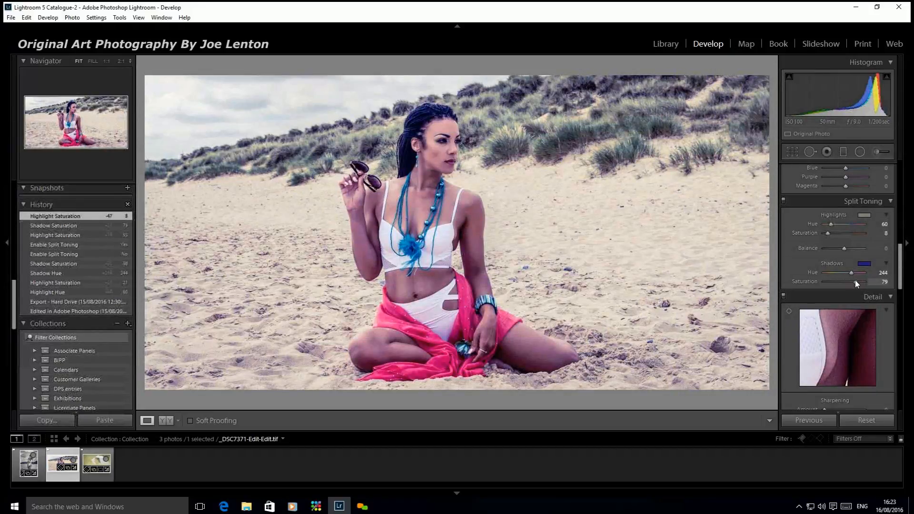
left_click_drag(855, 282, 828, 281)
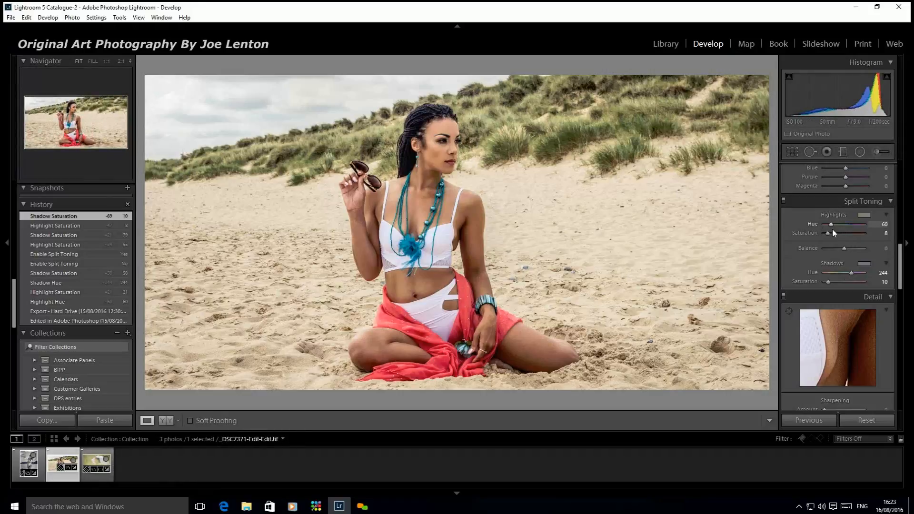
left_click_drag(831, 224, 827, 224)
left_click_drag(851, 272, 825, 273)
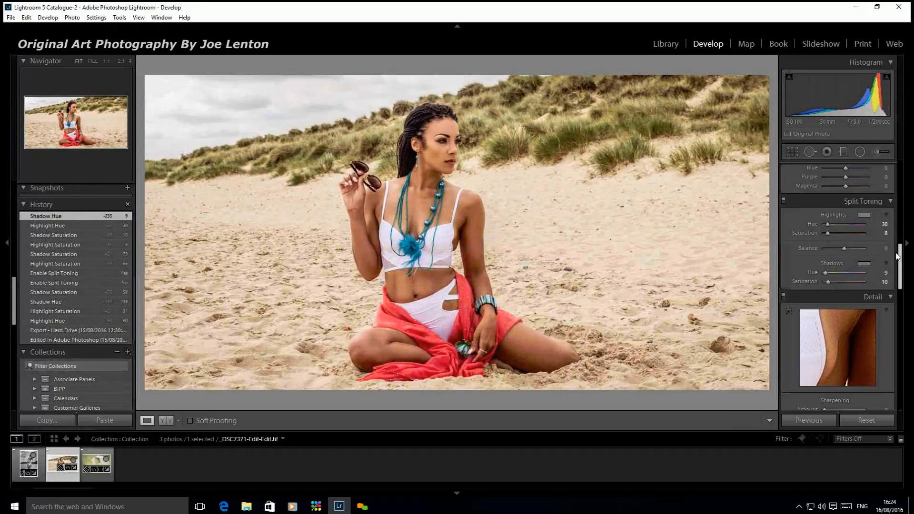
Convert the seated beach photo to black and white and set the toning saturation to 17 for highlights and 27 for shadows
mouse_move(900, 259)
left_mouse_down()
mouse_move(901, 177)
mouse_move(895, 252)
left_mouse_up()
left_click(881, 184)
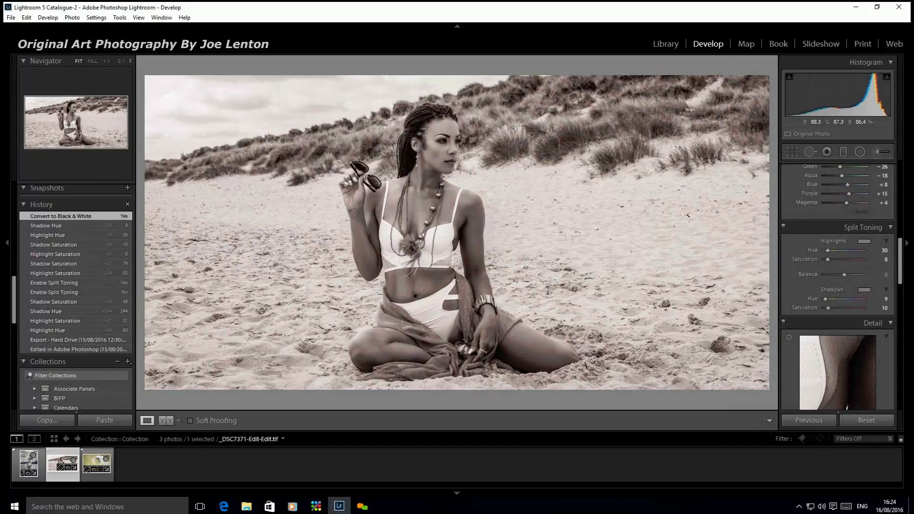
left_click_drag(828, 260, 838, 259)
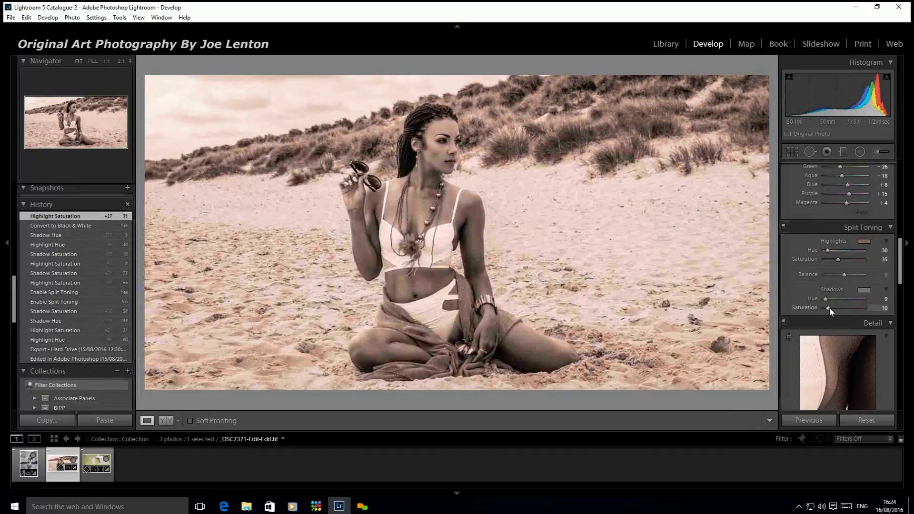
left_click_drag(828, 308, 839, 308)
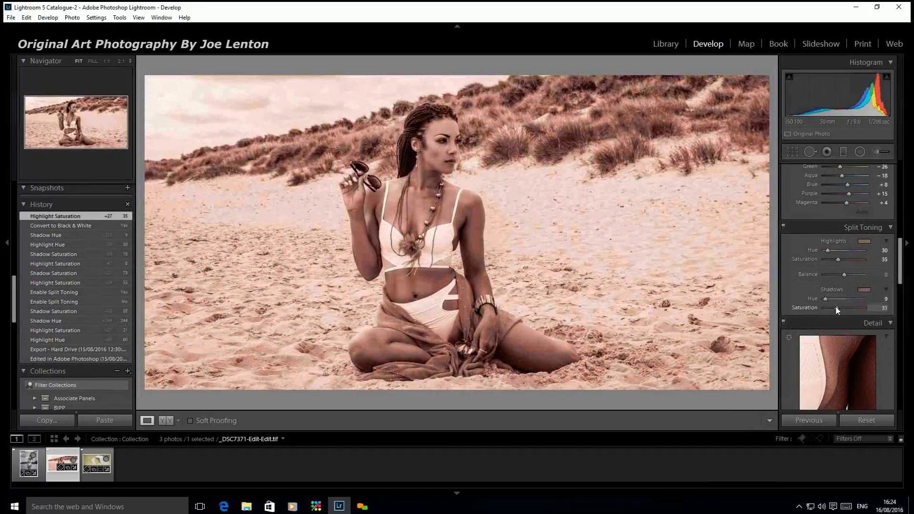
left_click_drag(836, 259, 830, 262)
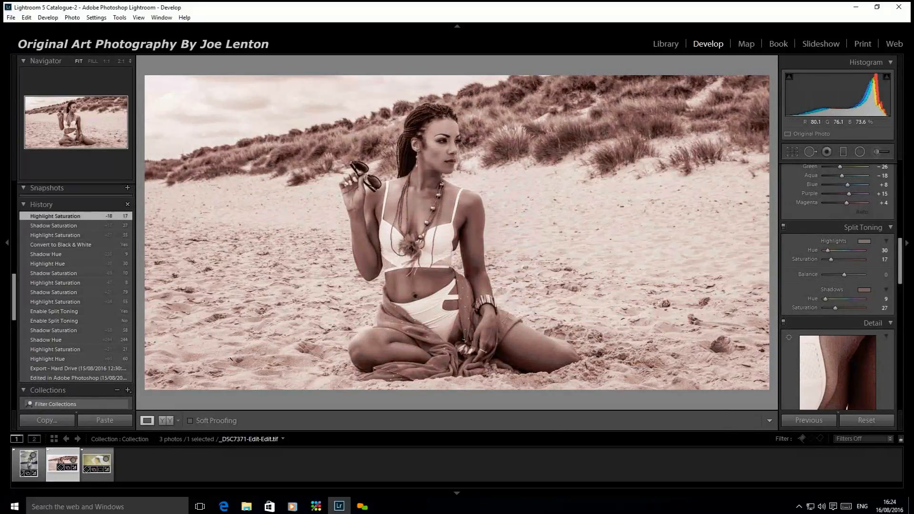
Open the parasol photo _DSC7380.NEF and tone its shadows with hue 244 and saturation 35
left_click(101, 479)
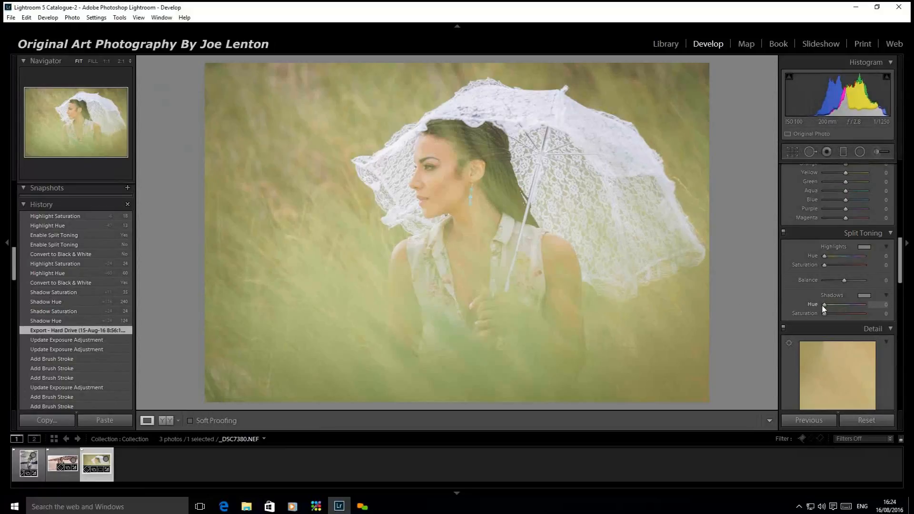
mouse_move(824, 305)
left_mouse_down()
mouse_move(840, 306)
mouse_move(835, 317)
left_mouse_up()
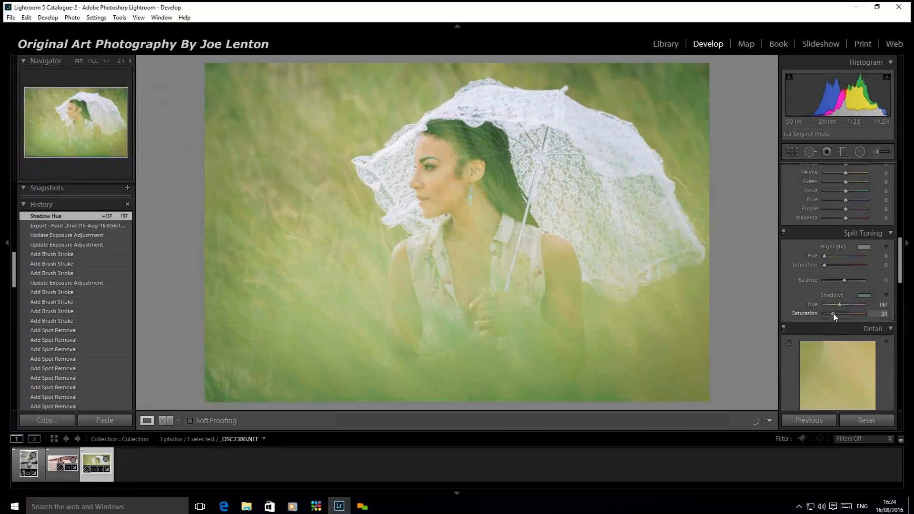
mouse_move(833, 315)
left_mouse_down()
mouse_move(821, 312)
mouse_move(849, 307)
mouse_move(829, 314)
mouse_move(838, 313)
left_mouse_up()
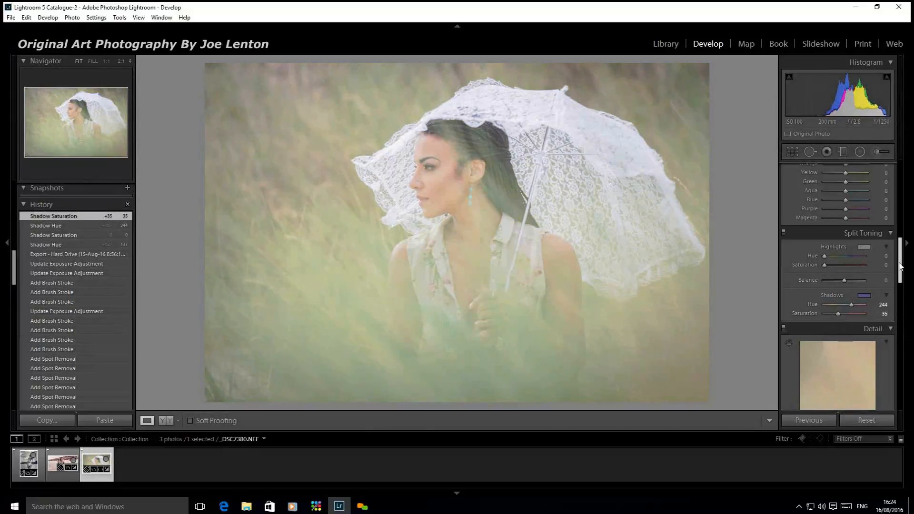
Try the black-and-white treatment on the parasol photo and switch it back to colour
left_click_drag(900, 265, 889, 141)
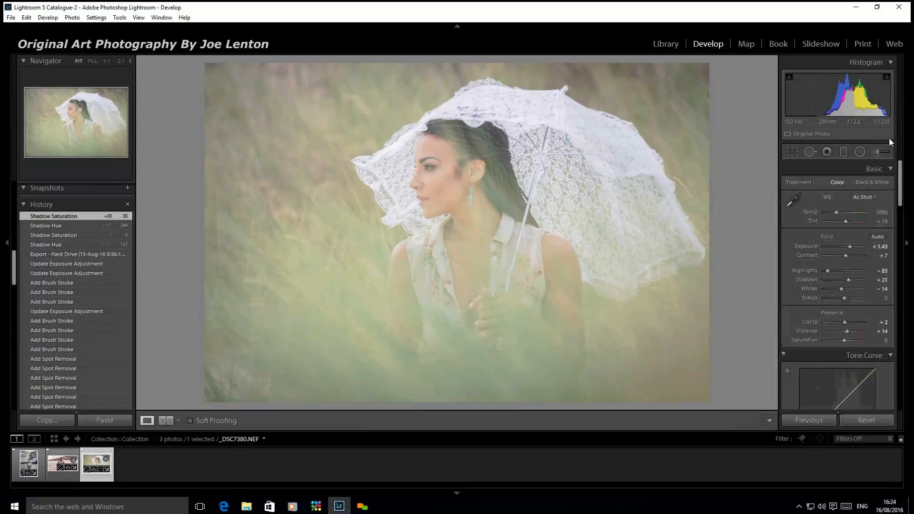
left_click(876, 182)
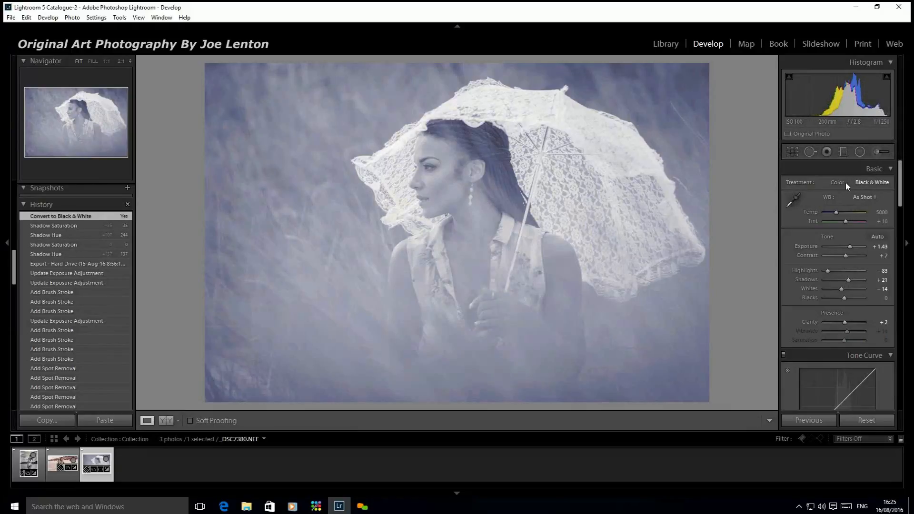
left_click(842, 183)
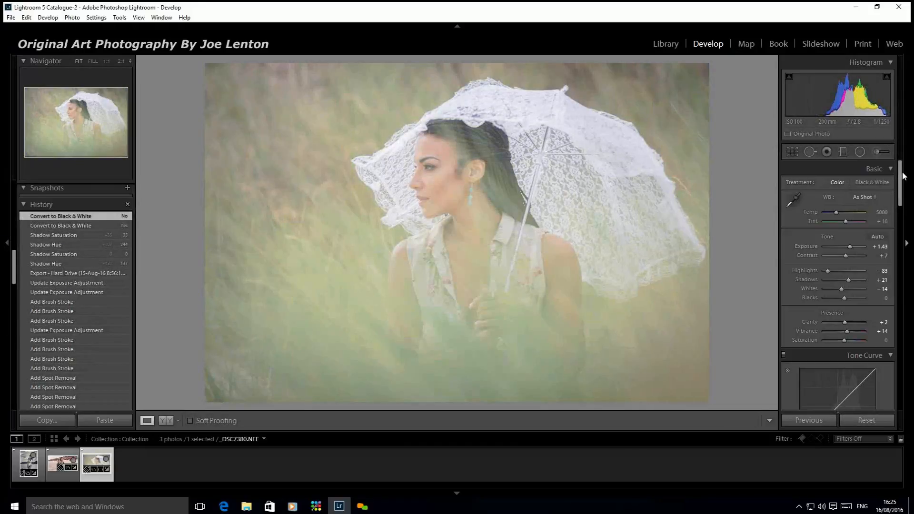
Tone the highlights of the parasol photo with hue 13 and saturation 19
left_click_drag(900, 181, 900, 252)
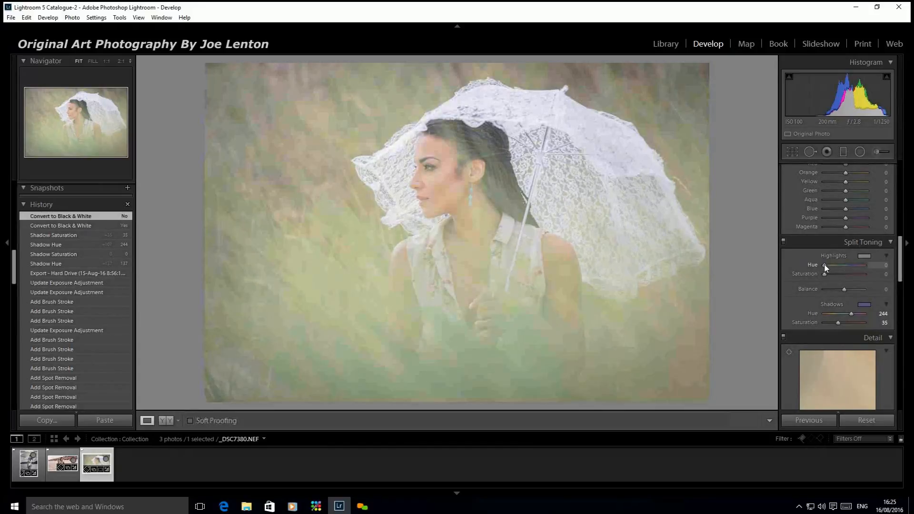
mouse_move(825, 265)
left_mouse_down()
mouse_move(833, 275)
mouse_move(827, 265)
left_mouse_up()
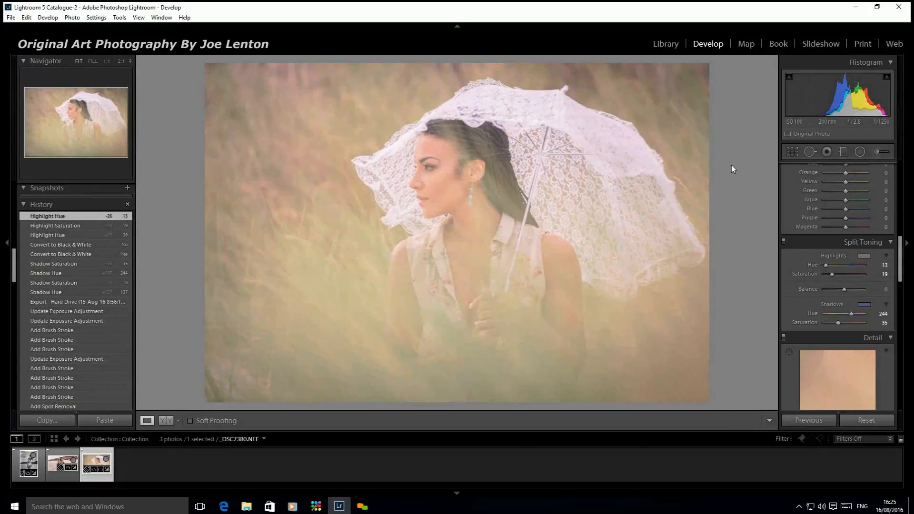